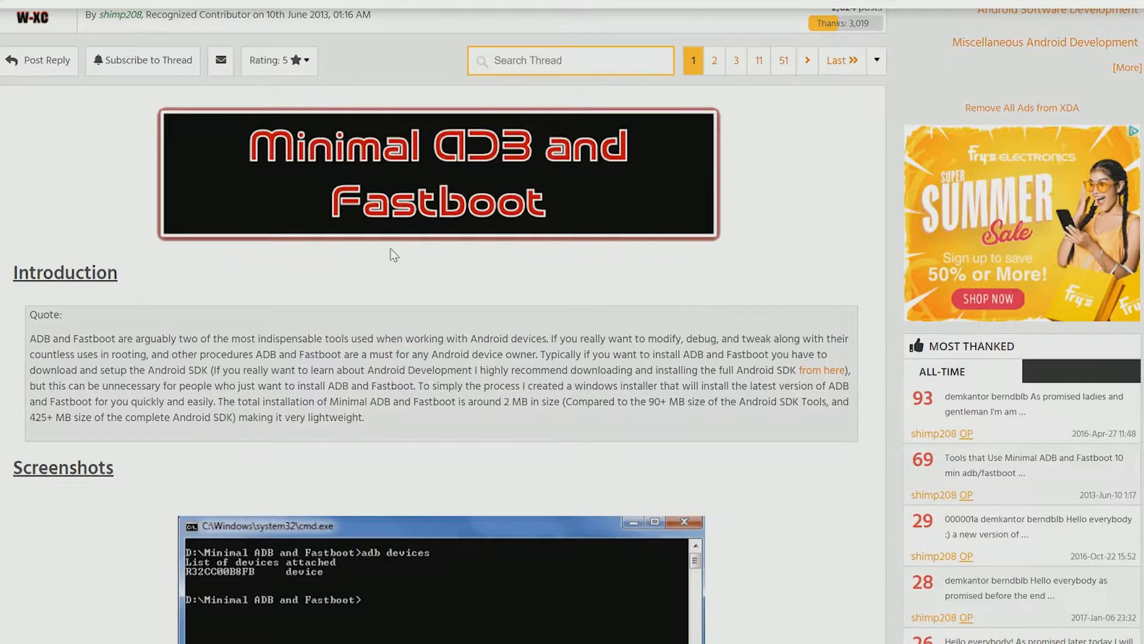
scroll(393, 256, "down", 5)
scroll(392, 255, "down", 5)
scroll(393, 257, "down", 4)
scroll(393, 256, "down", 3)
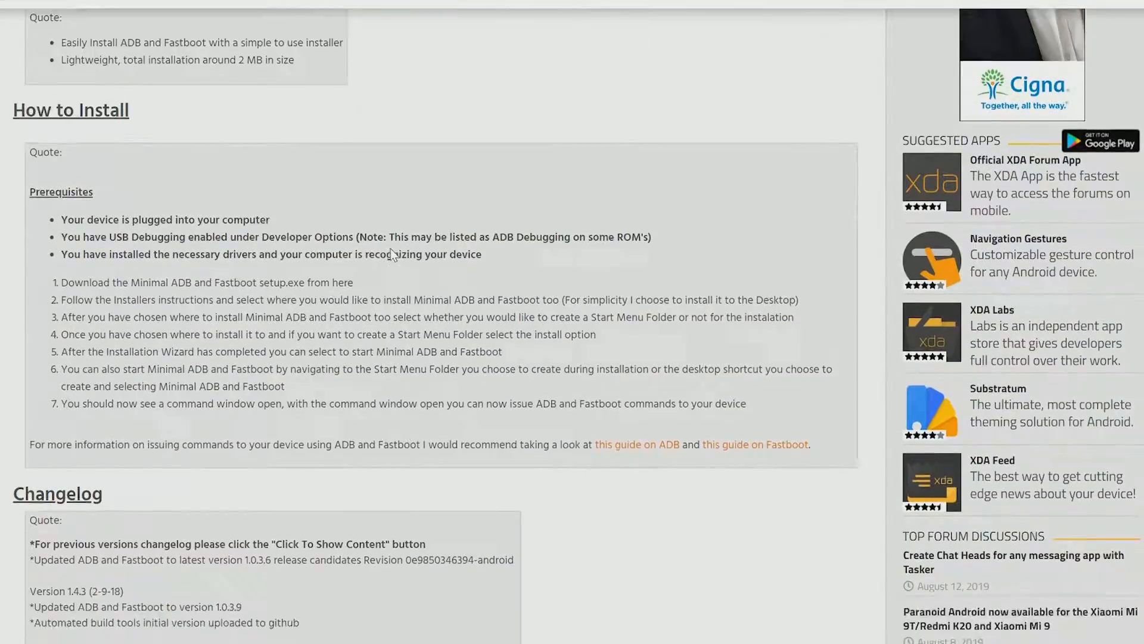
scroll(391, 254, "down", 5)
scroll(390, 254, "down", 5)
scroll(391, 254, "down", 3)
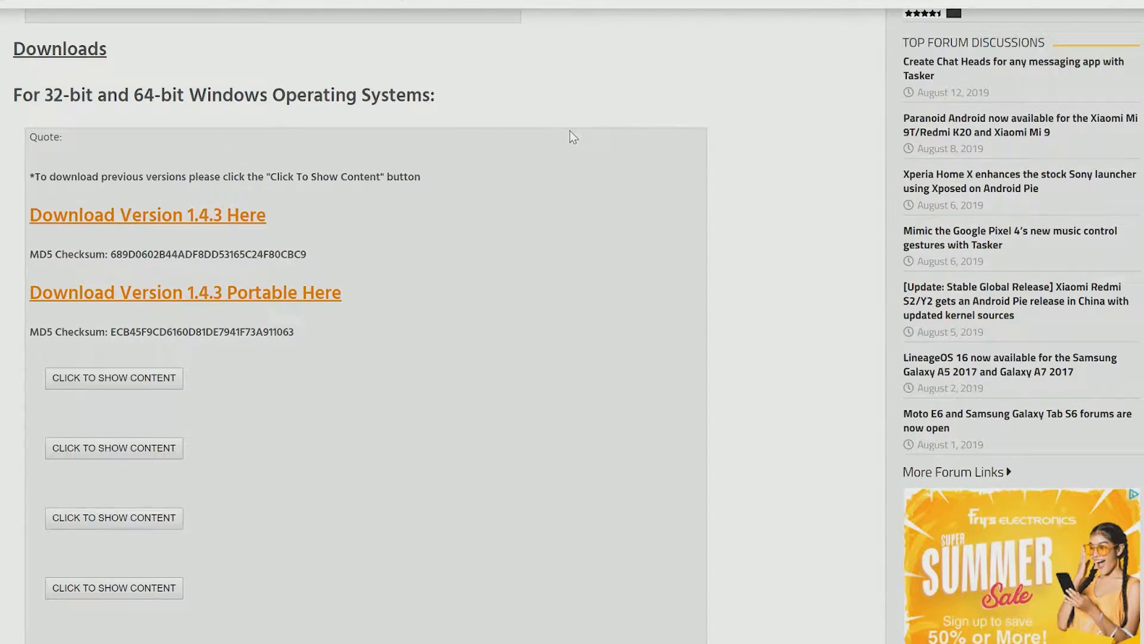
scroll(569, 131, "up", 8)
scroll(569, 130, "up", 5)
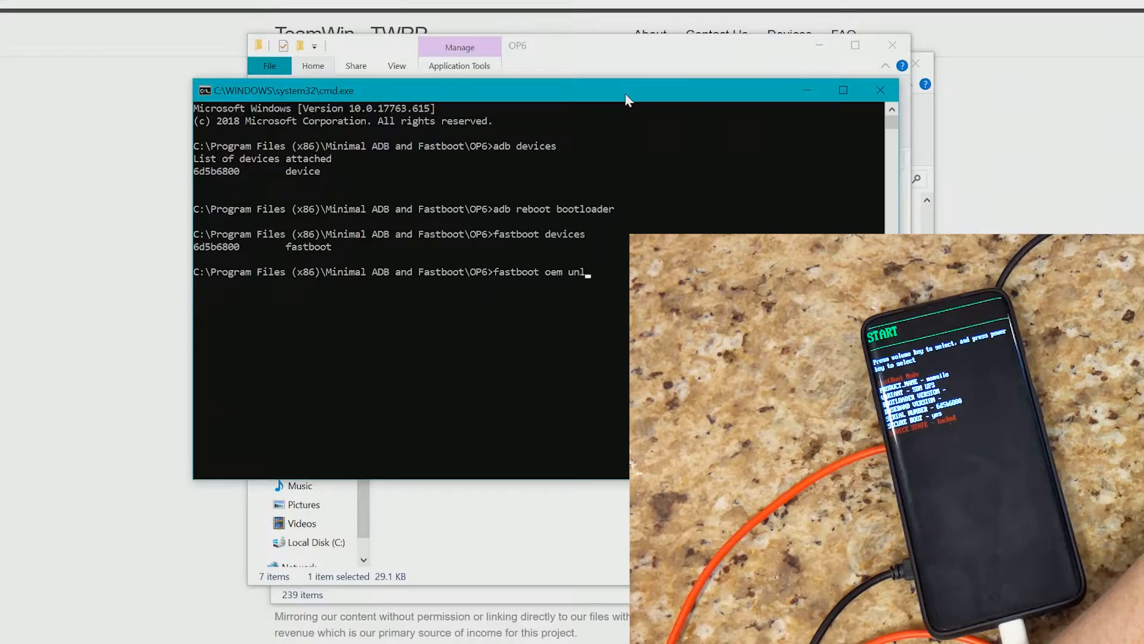
- Run fastboot oem unlock and let the phone reboot with the bootloader unlocked
key("Return")
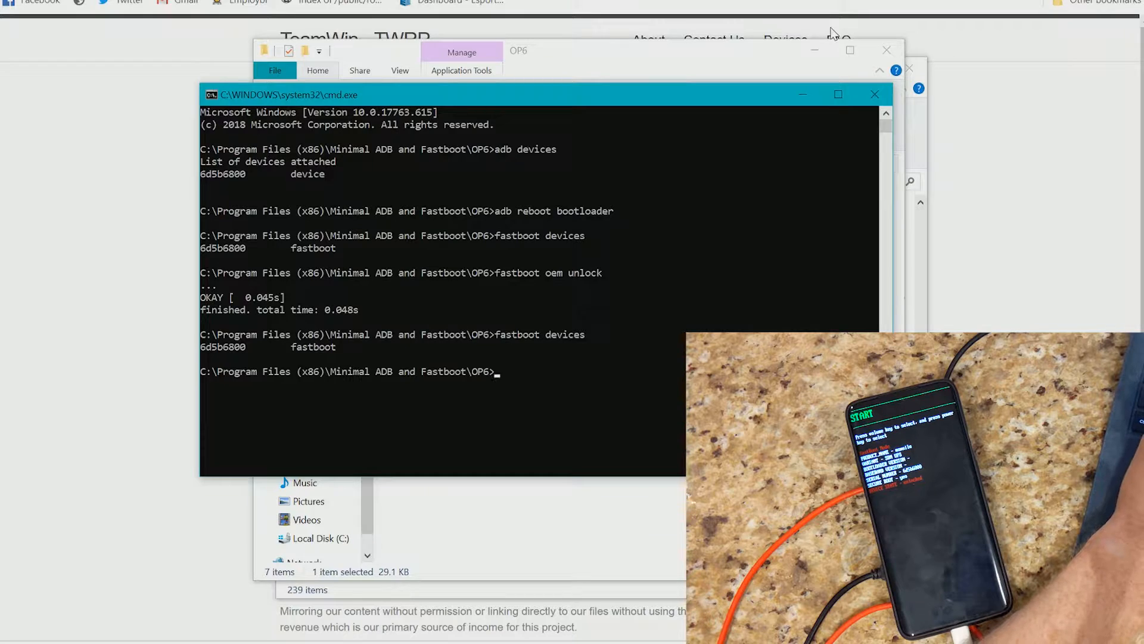
- Rename twrp-3.3.1-4-guacamole.img to twrpop7 in the OP6 folder, accepting the permission prompt
left_click(832, 54)
left_click(564, 295)
type("twrpop7")
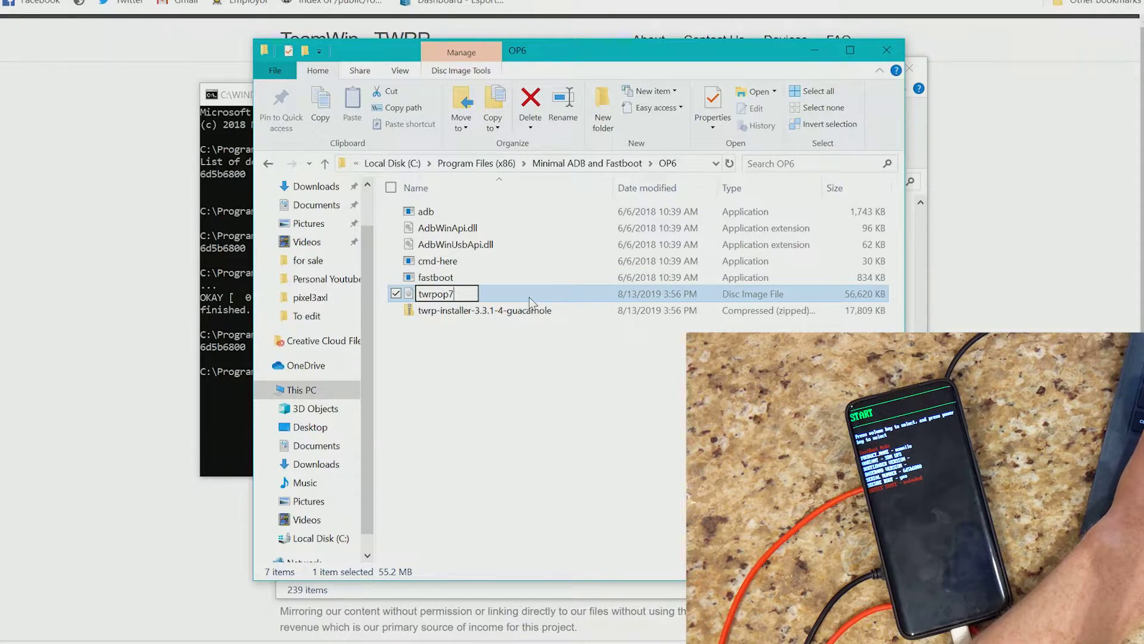
key("Return")
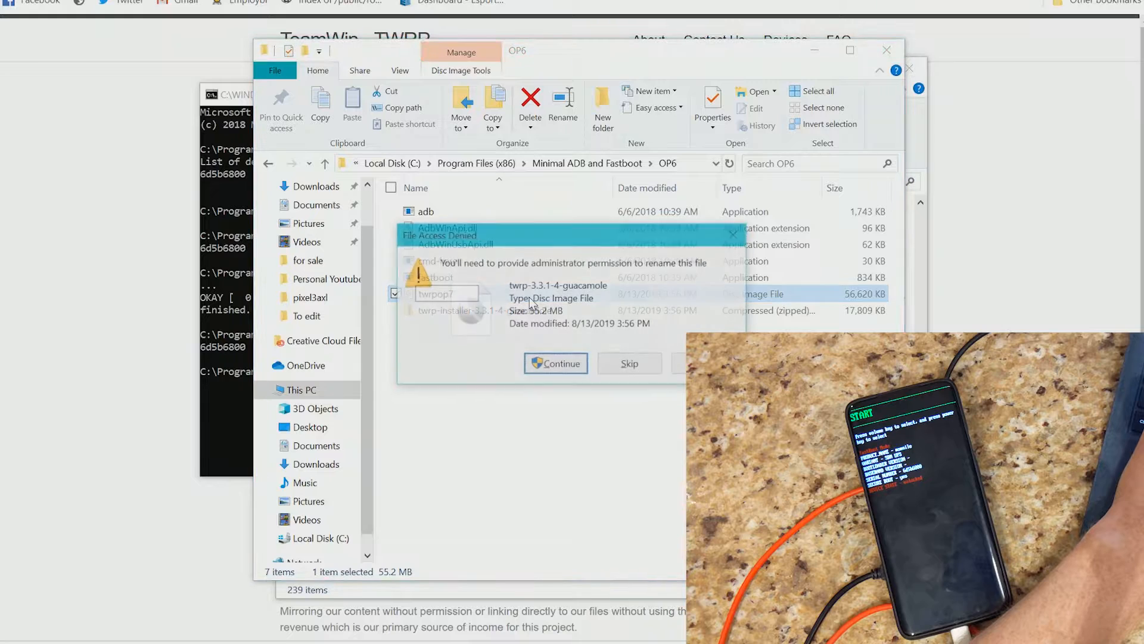
key("Return")
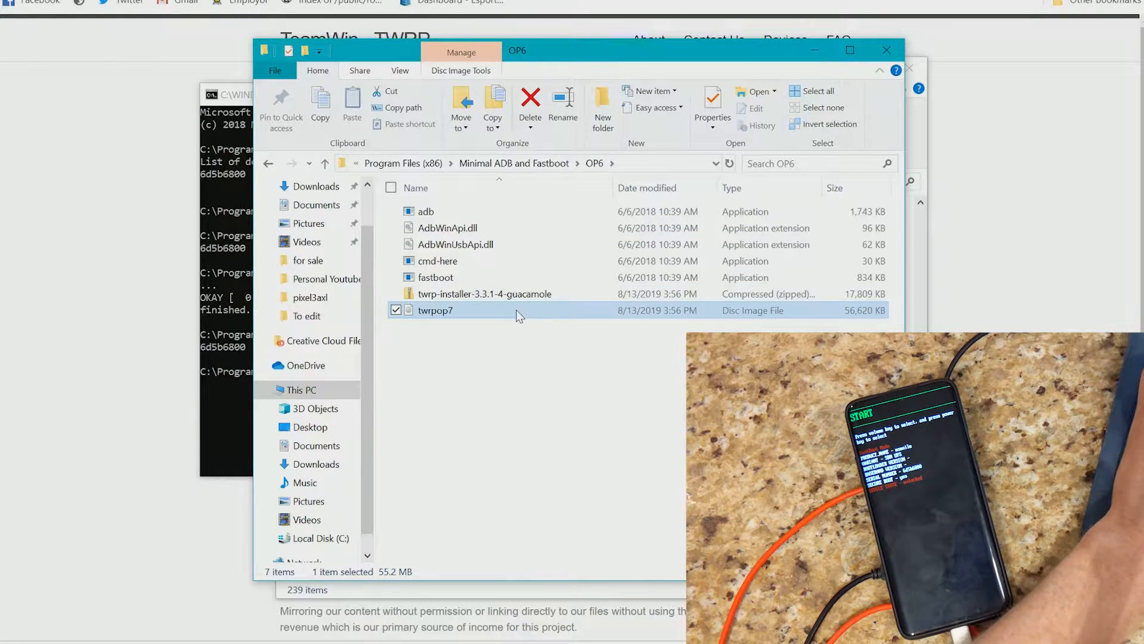
- Run fastboot boot twrpop7.img so the phone boots into TWRP recovery
key("alt+Tab")
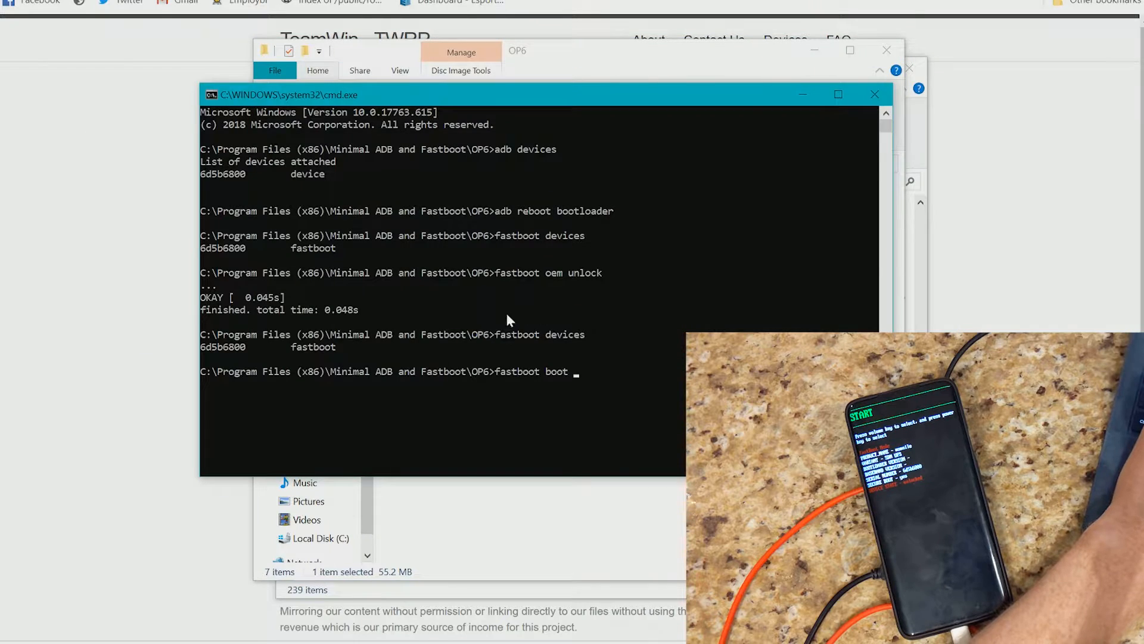
type("op7p")
key("BackSpace")
key("BackSpace")
key("BackSpace")
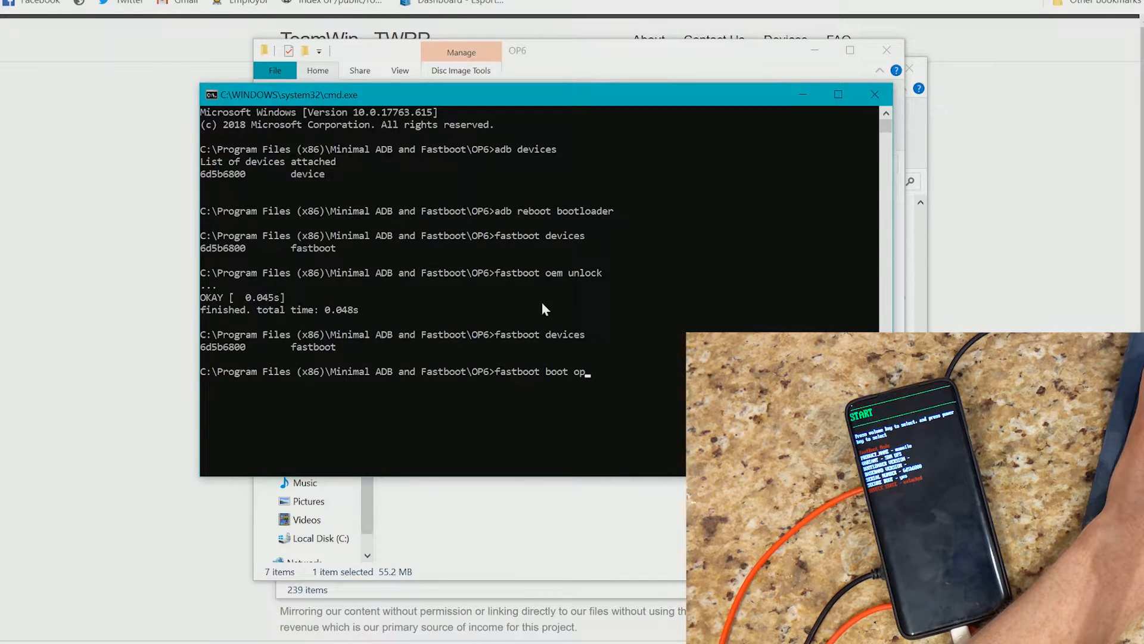
type("twrpop7")
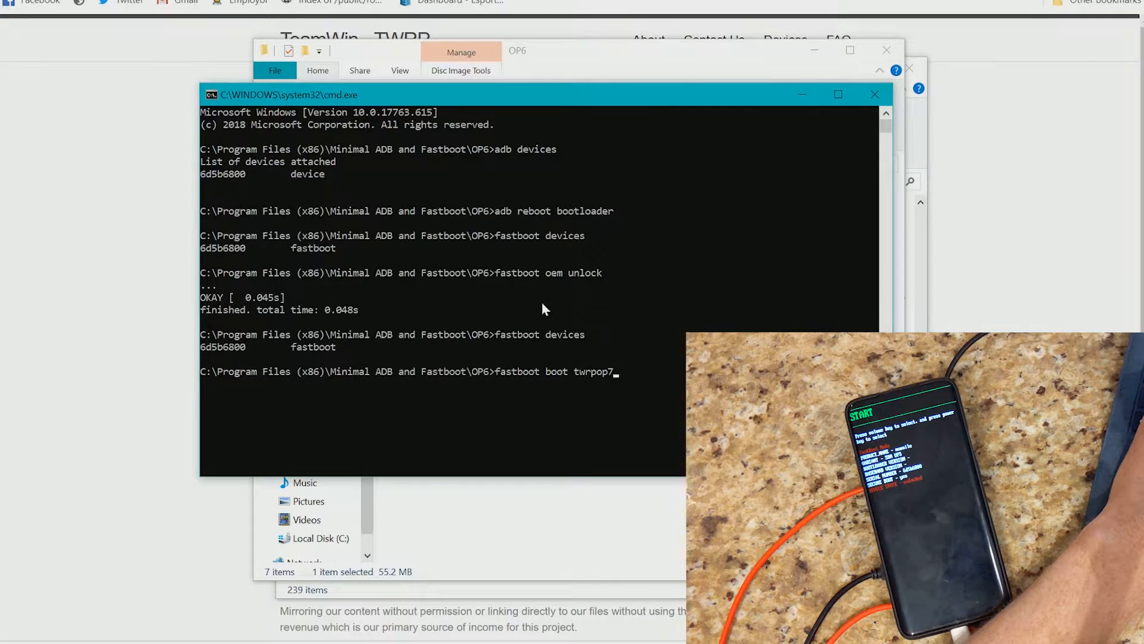
key("BackSpace")
type(".img")
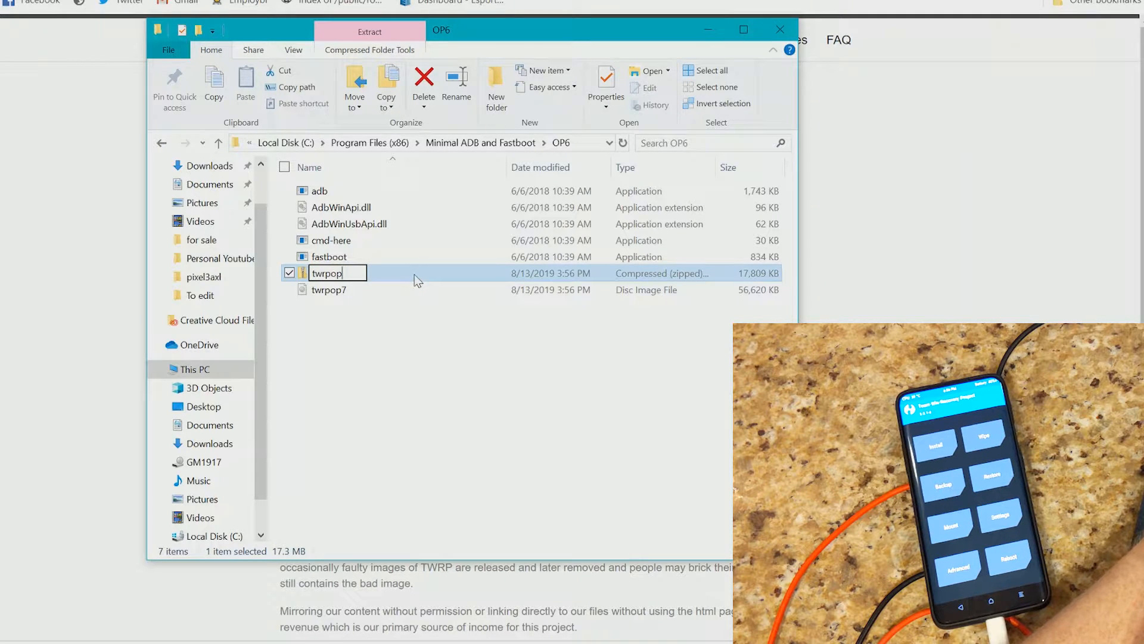
- Rename the TWRP installer zip to twrpop7
key("Return")
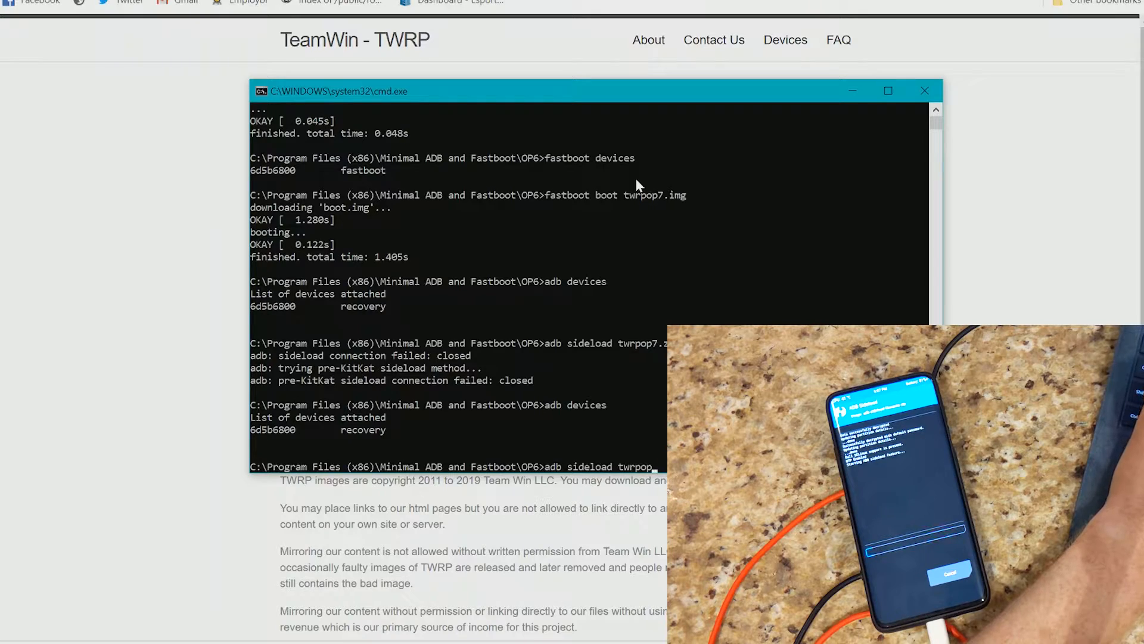
- Run adb sideload twrpop7.zip to install TWRP on the phone
key("Return")
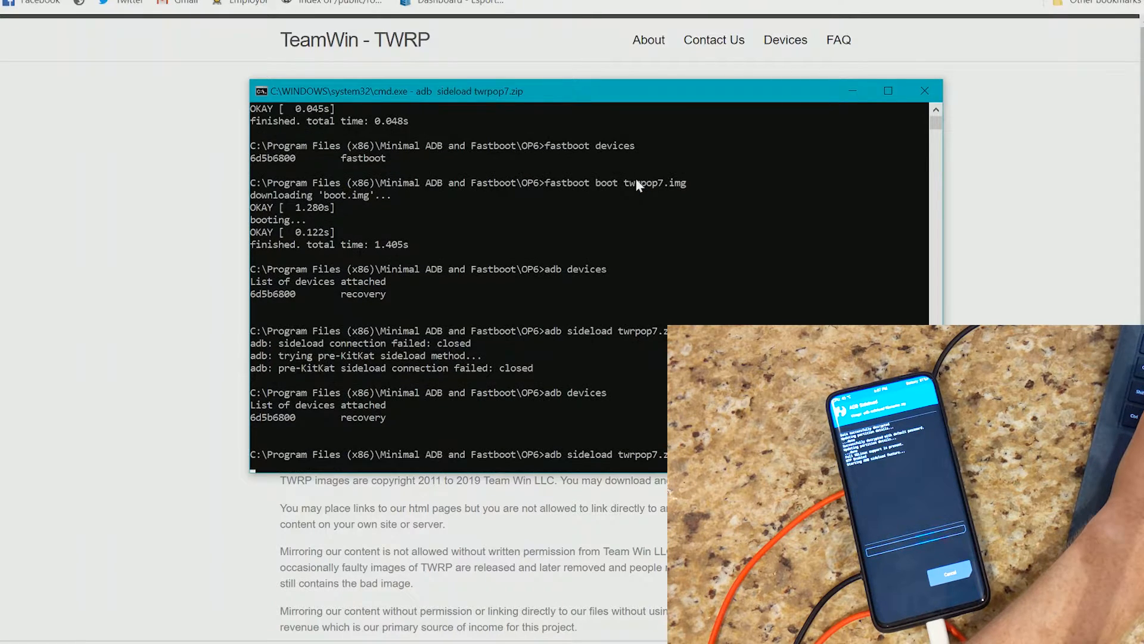